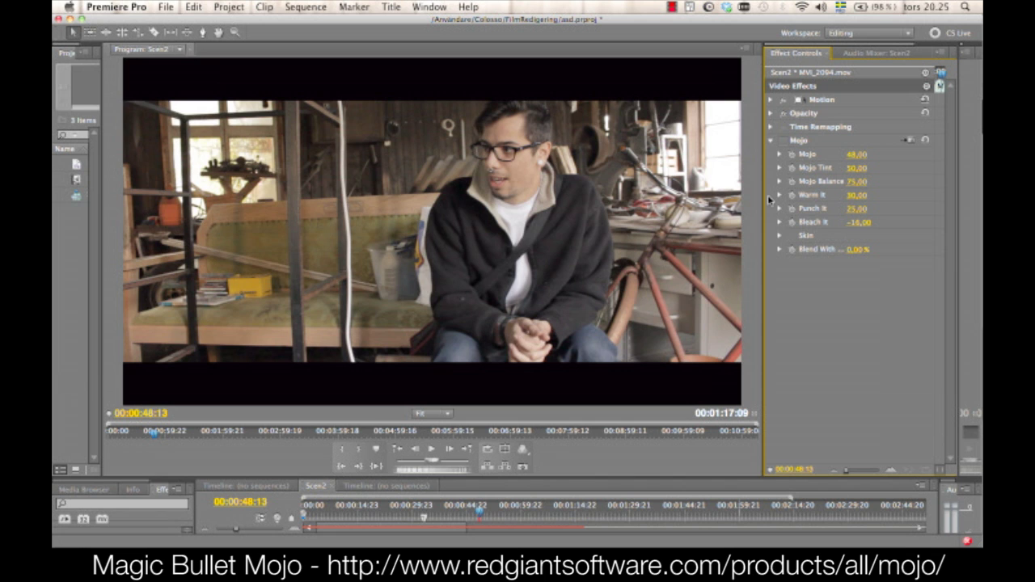
- Enable the Mojo effect on the clip, toggling it off once to compare the graded and original footage
left_click(782, 141)
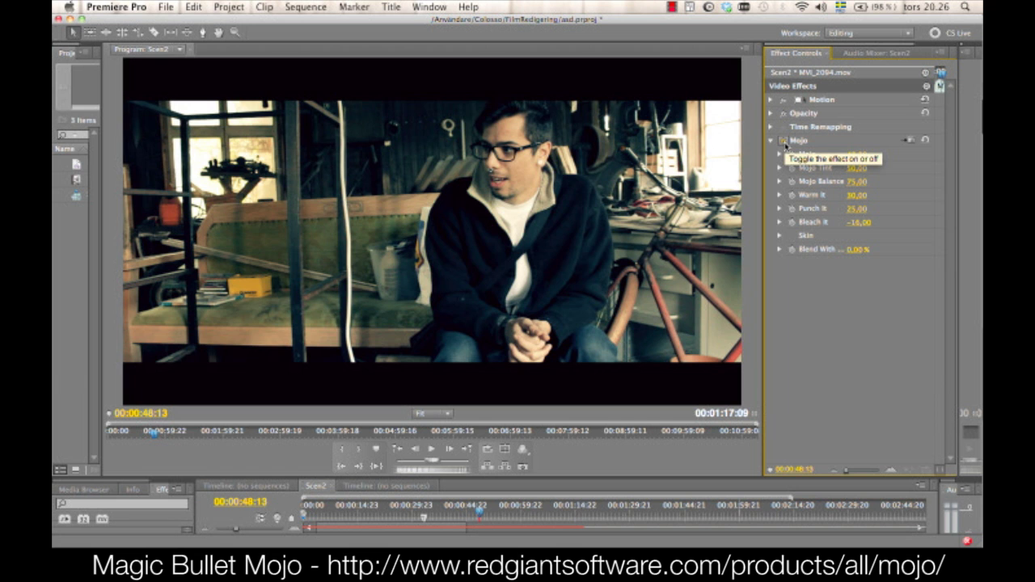
left_click(782, 141)
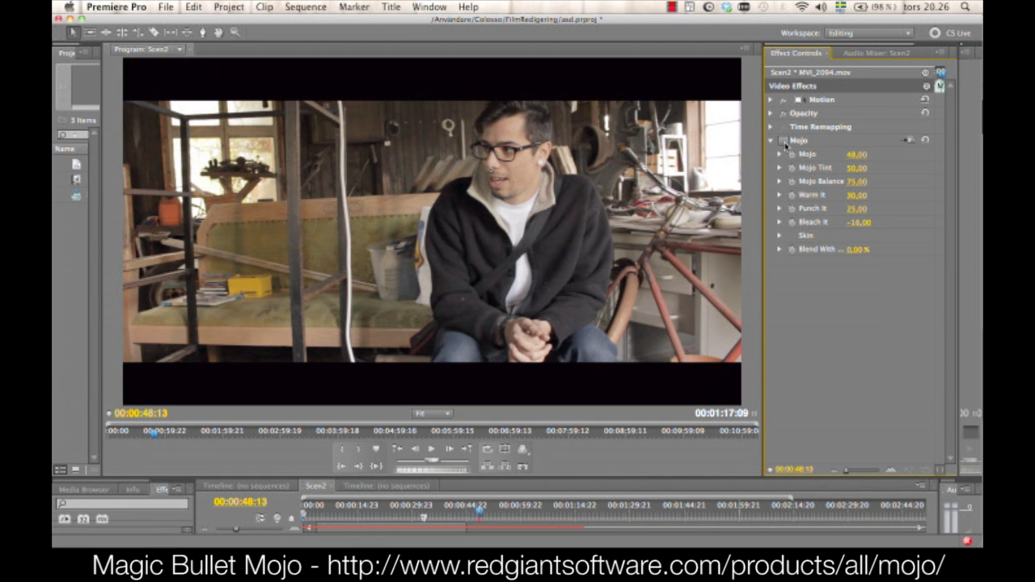
left_click(783, 141)
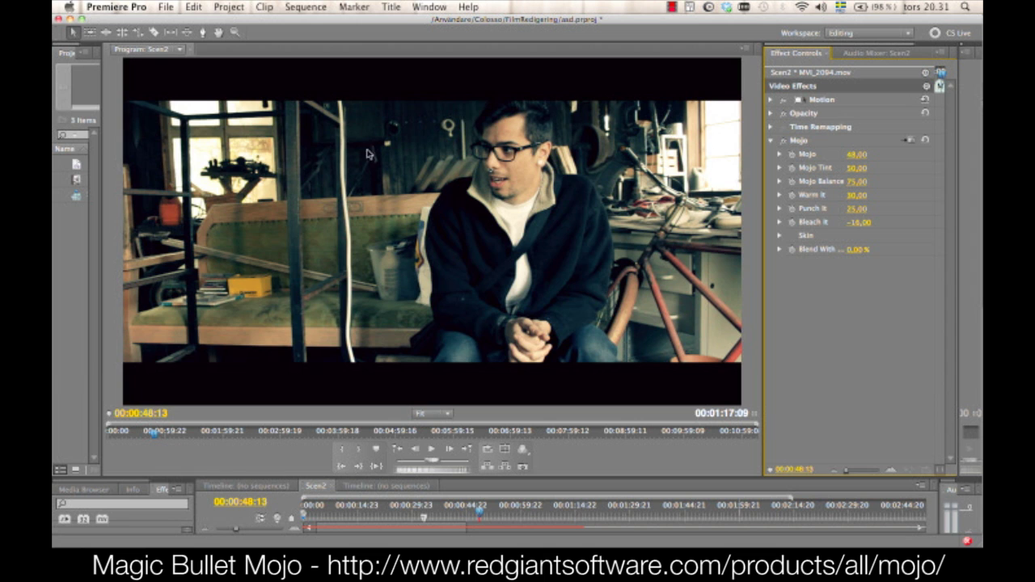
- Compare the Mojo effect's main Mojo amount at 0 and 100, and set it to 70
left_click(857, 155)
type("0")
key("Return")
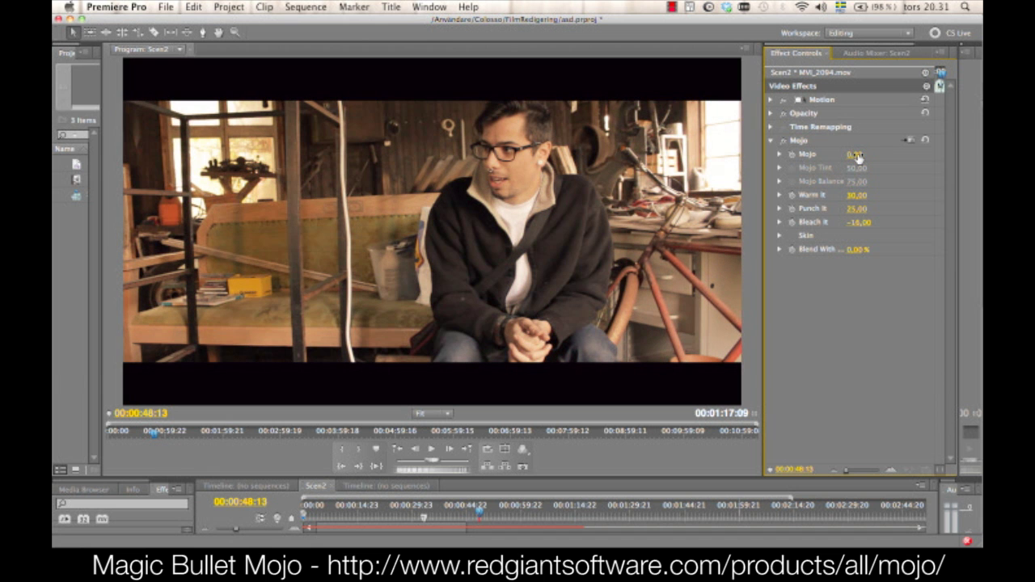
left_click_drag(857, 156, 859, 157)
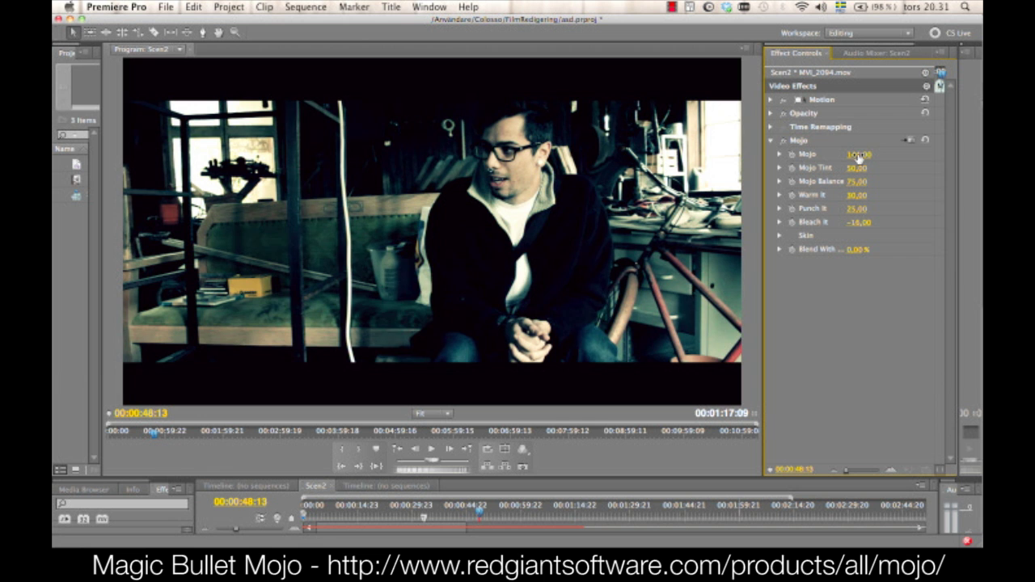
left_click_drag(859, 156, 858, 158)
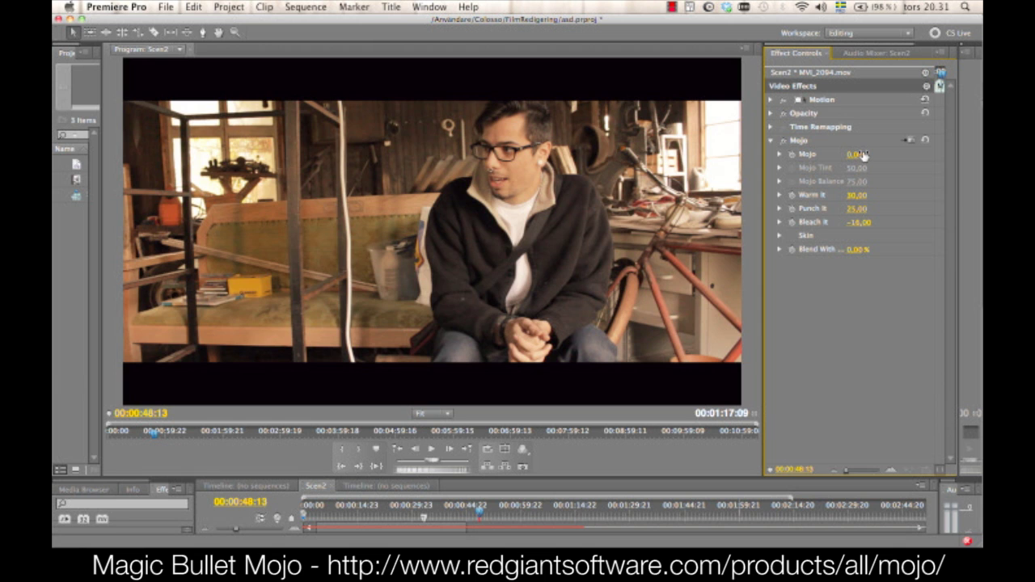
left_click(855, 156)
key("Return")
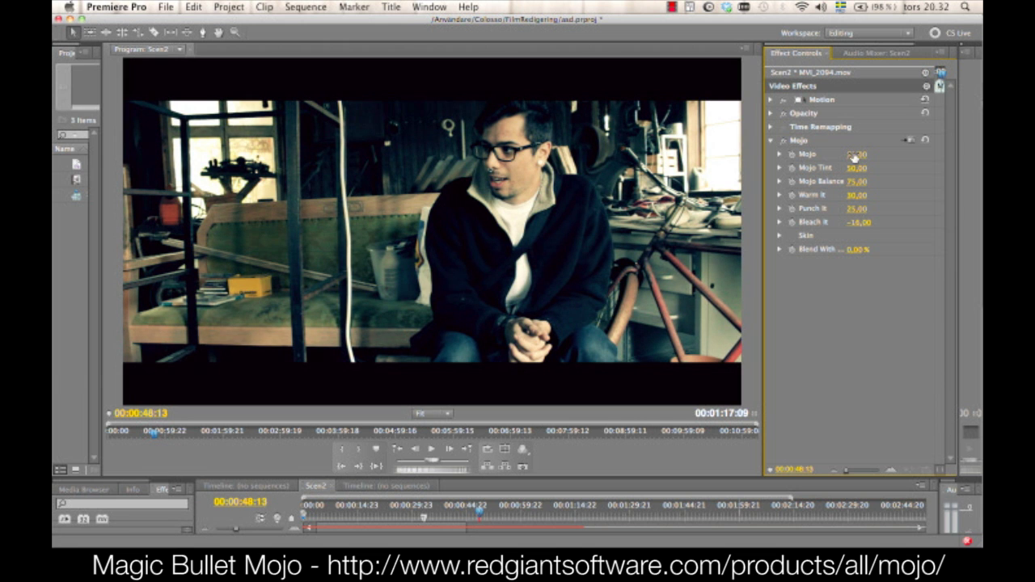
left_click_drag(854, 156, 863, 154)
- Try Mojo Tint at its green and magenta extremes, including -100, and set it back to 50
left_click_drag(854, 171, 855, 171)
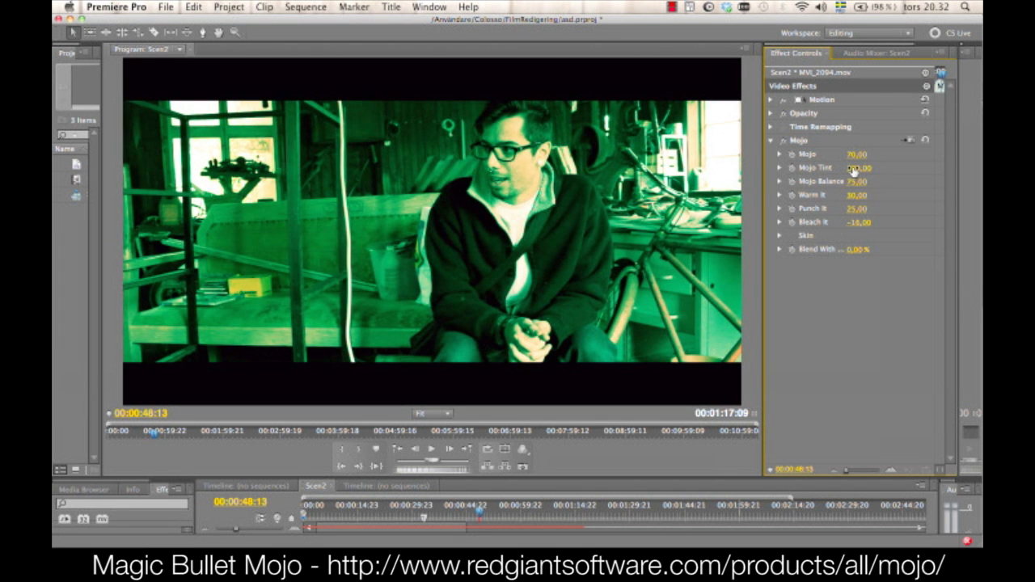
left_click_drag(853, 170, 863, 168)
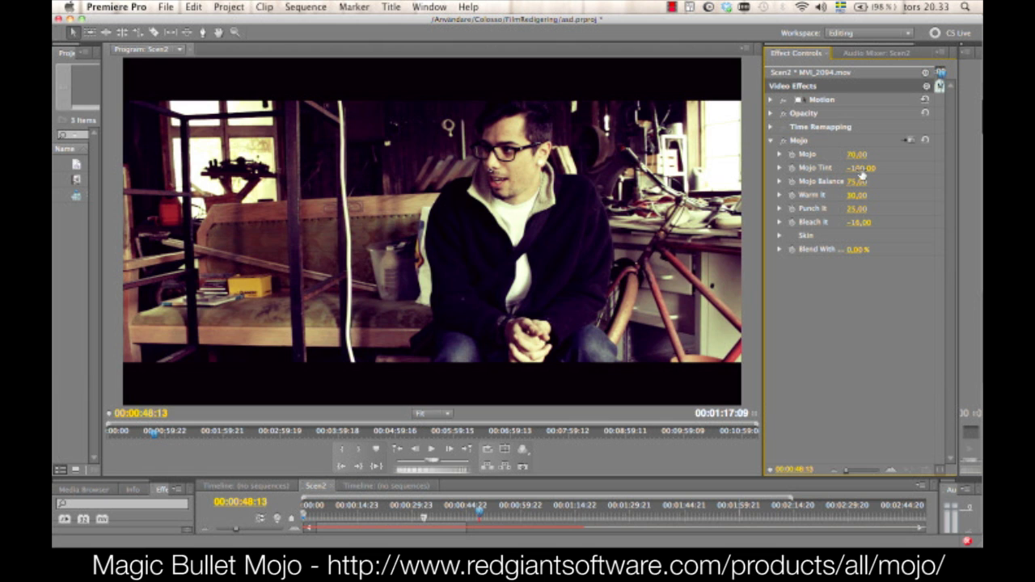
left_click_drag(862, 174, 861, 175)
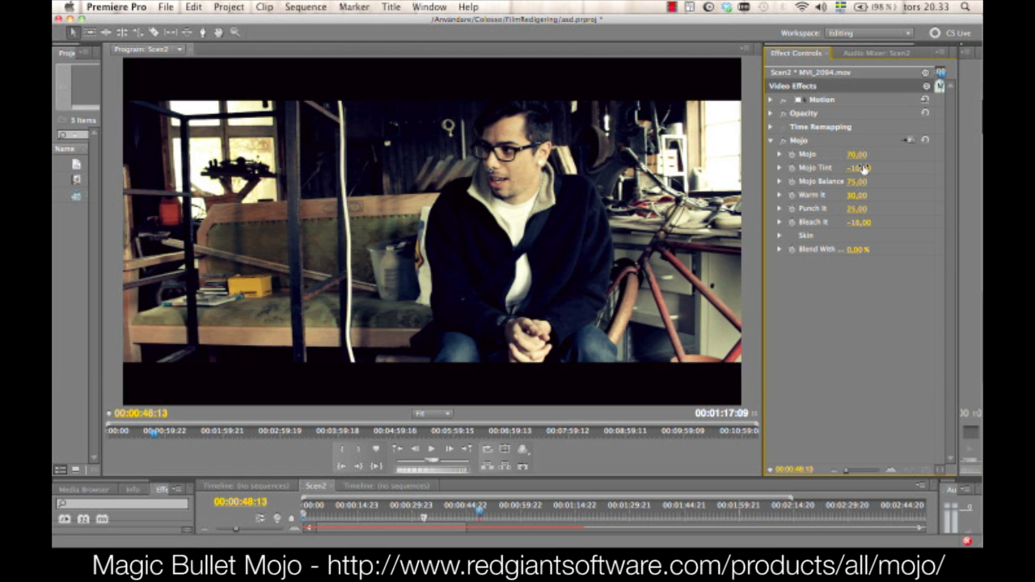
mouse_move(864, 167)
left_mouse_down()
mouse_move(855, 168)
mouse_move(864, 168)
left_mouse_up()
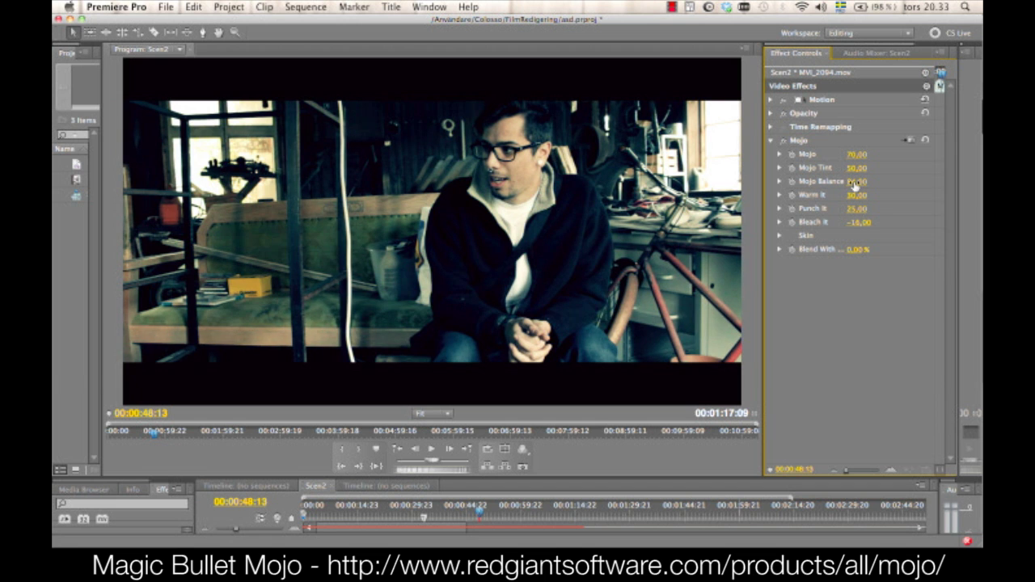
- Try a strongly blue Mojo Balance and a warm one at 33, and set it to 86
type("100")
key("Return")
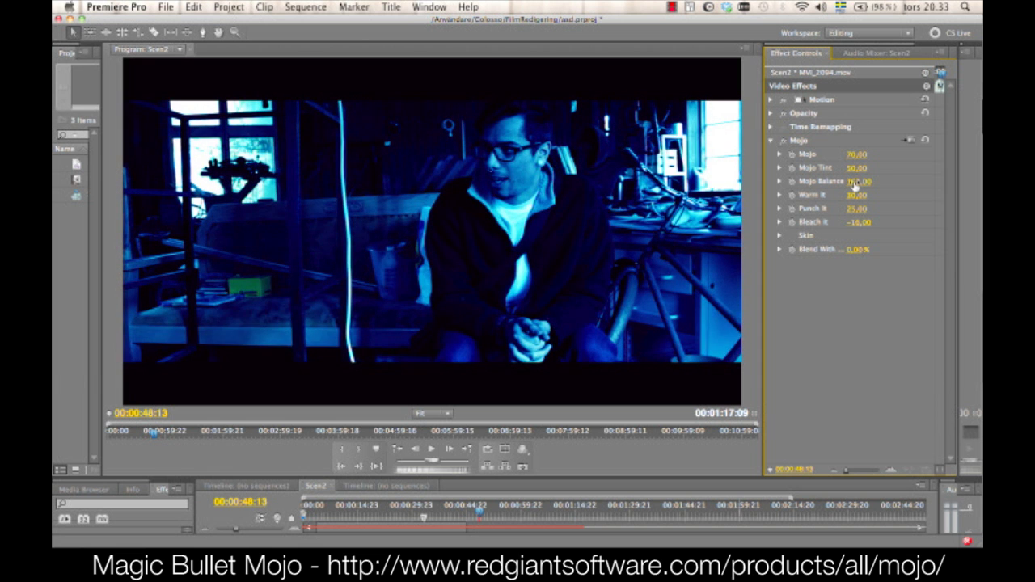
left_click_drag(855, 184, 864, 183)
type("63")
key("Return")
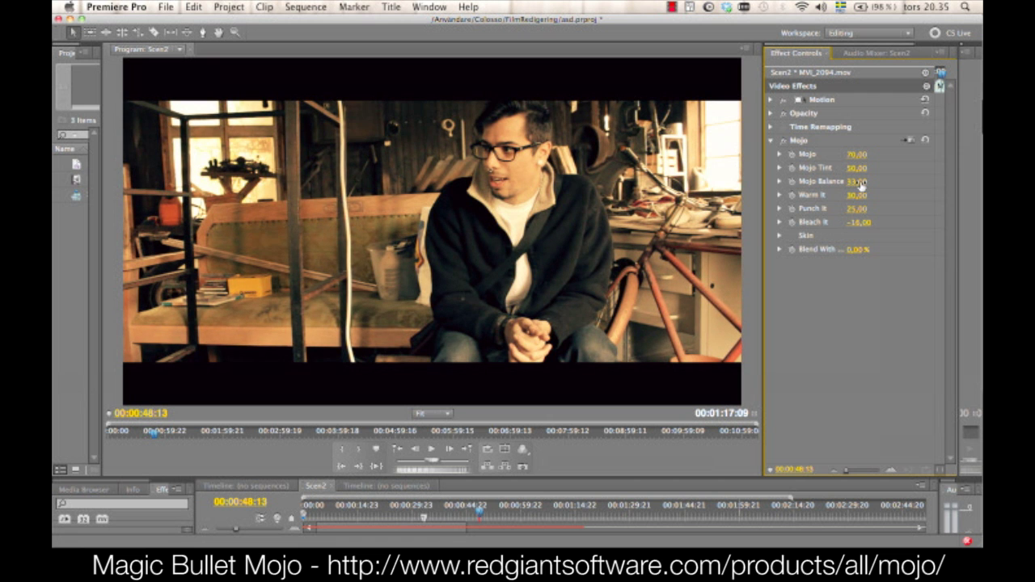
left_click_drag(860, 186, 864, 185)
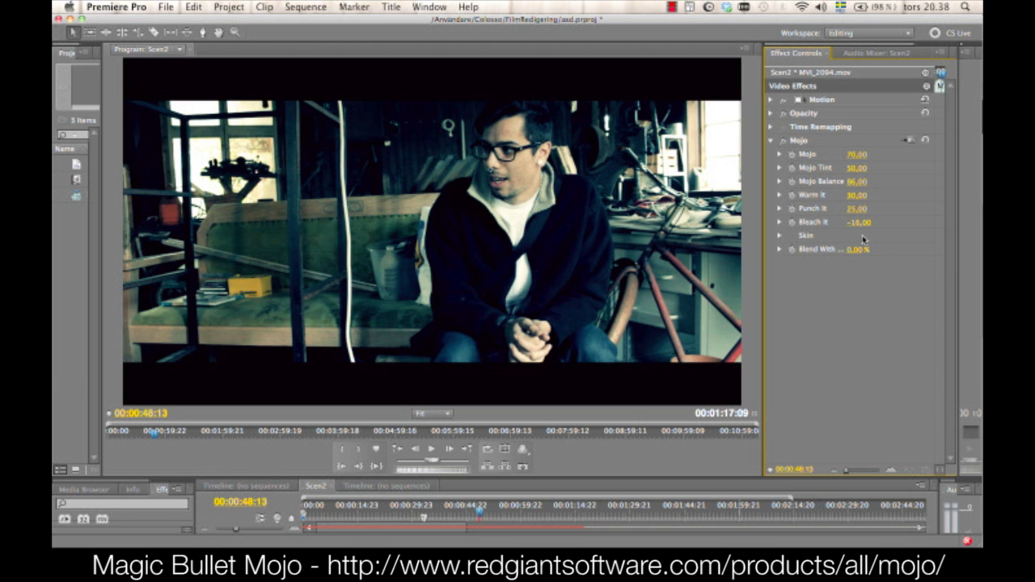
- Try the Warm It setting at warm values such as 85 and at cold negative values
left_click_drag(856, 198, 859, 199)
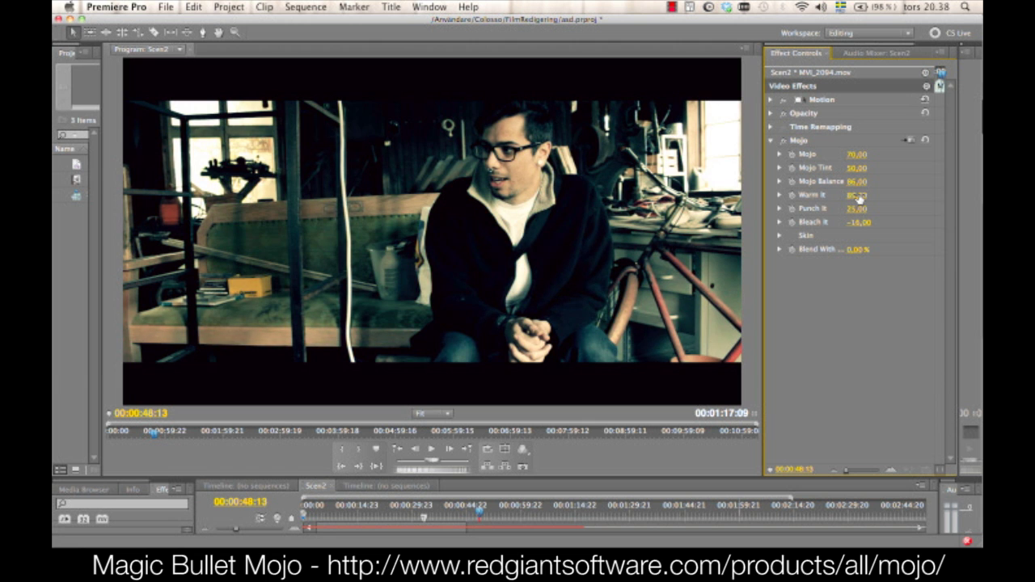
left_click_drag(859, 199, 860, 199)
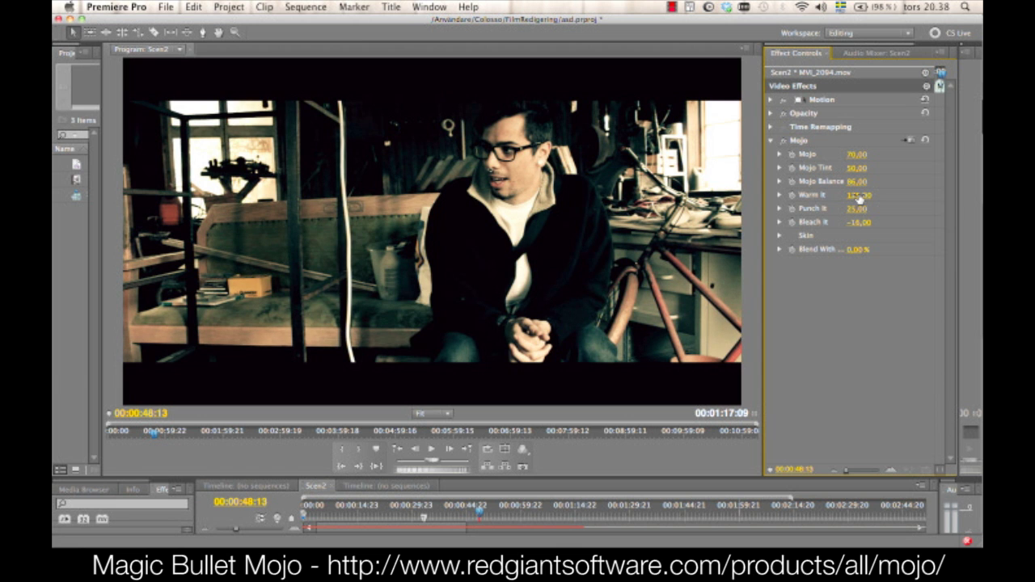
left_click_drag(858, 199, 859, 198)
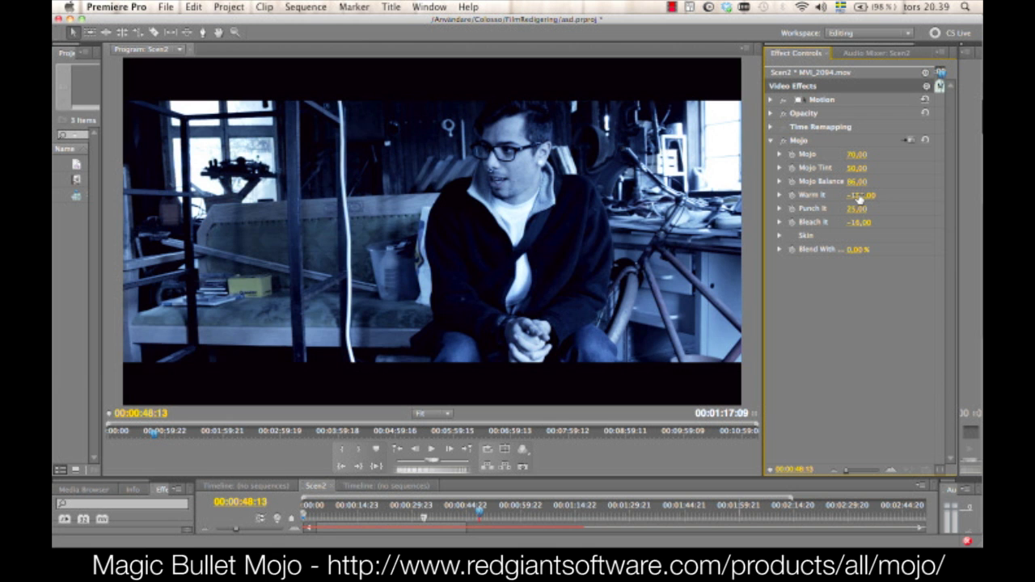
left_click_drag(859, 198, 859, 198)
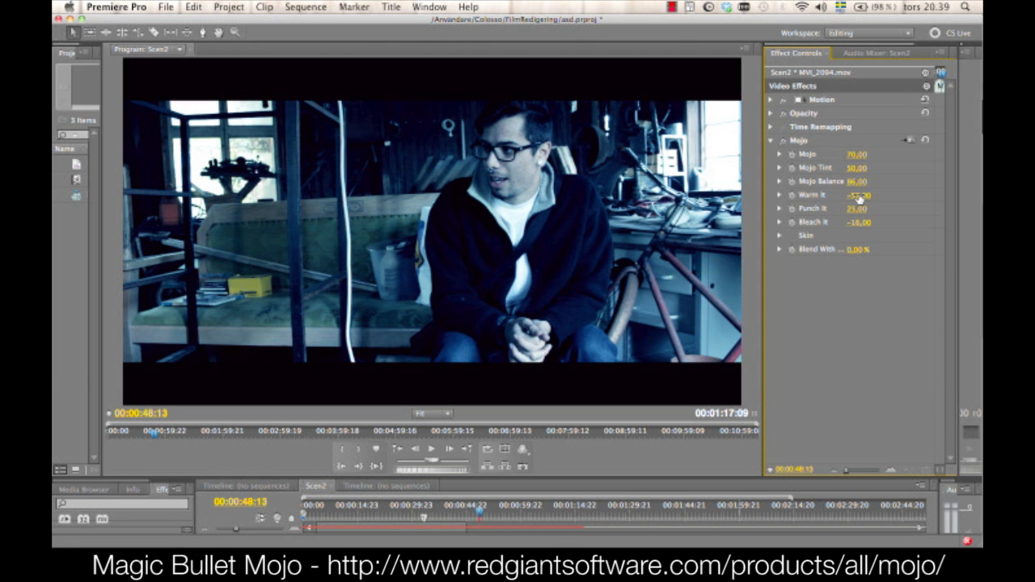
left_click_drag(859, 198, 864, 197)
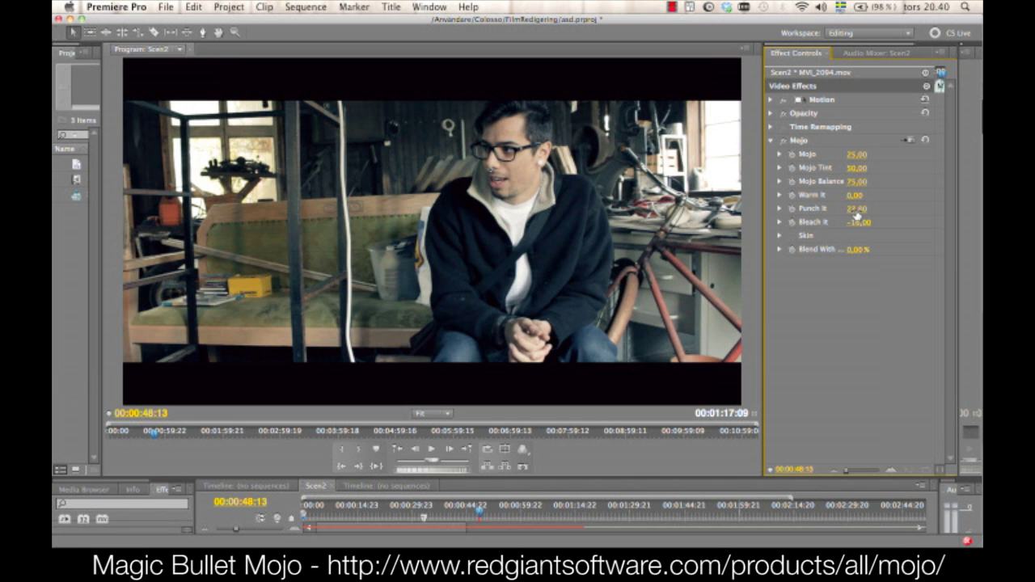
- Try Punch It at a strongly negative value and at 48, and set it back to 25
left_click_drag(857, 215, 866, 211)
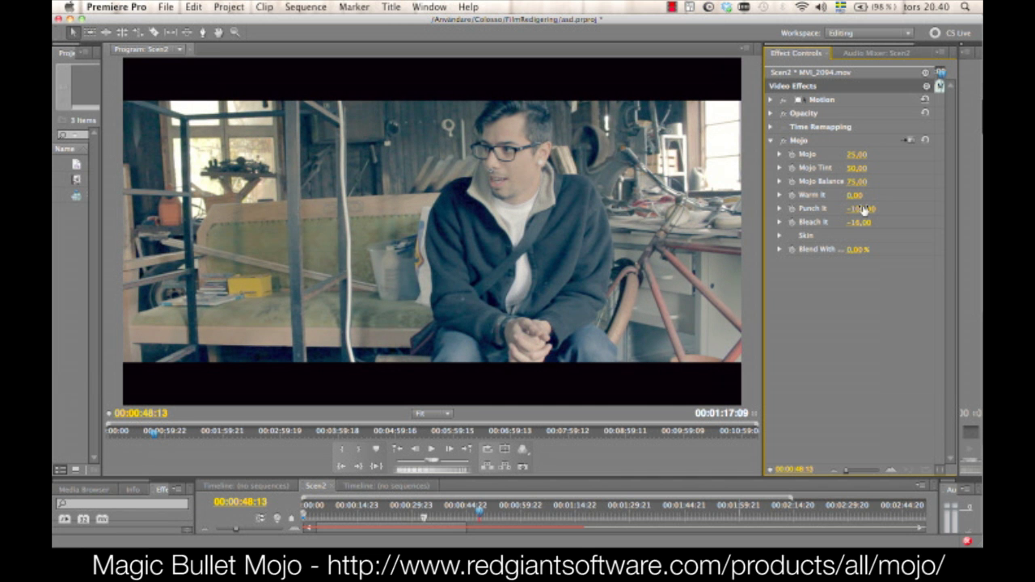
left_click_drag(865, 209, 864, 210)
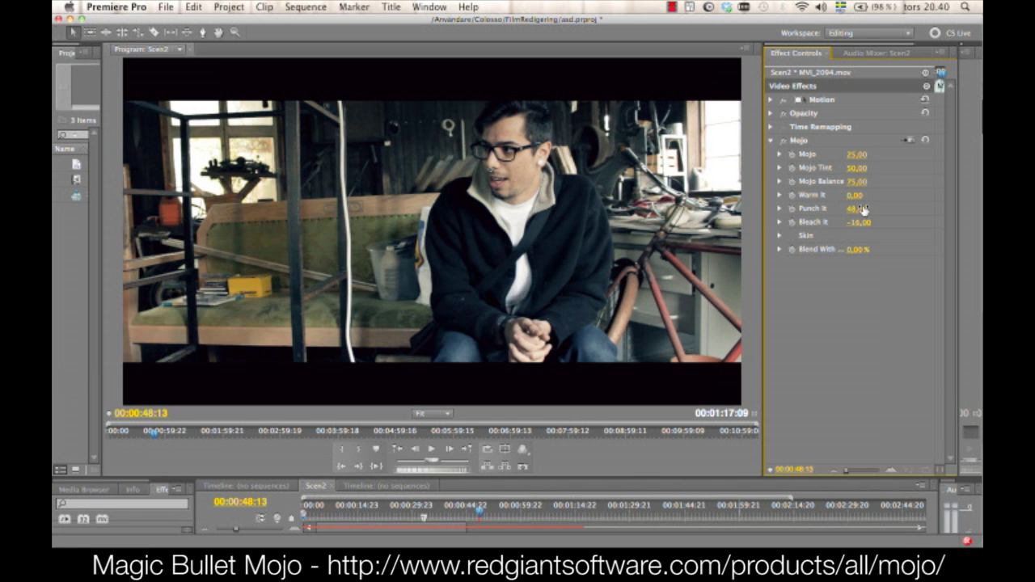
left_click_drag(864, 210, 792, 313)
- Try Bleach It at -52, -100 and 100, and set it to 0
left_click_drag(862, 227, 866, 227)
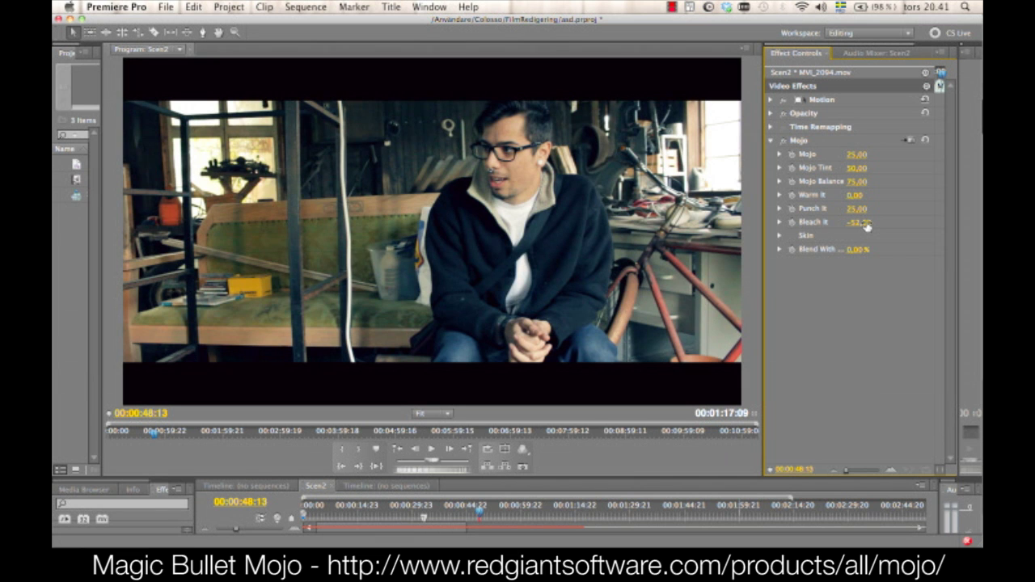
left_click_drag(867, 226, 867, 227)
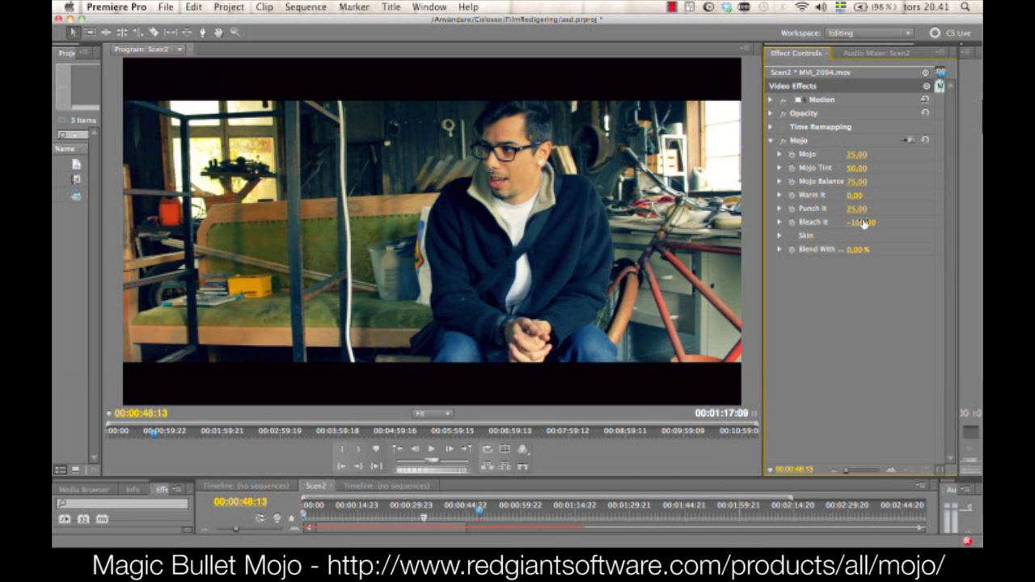
left_click_drag(864, 223, 864, 225)
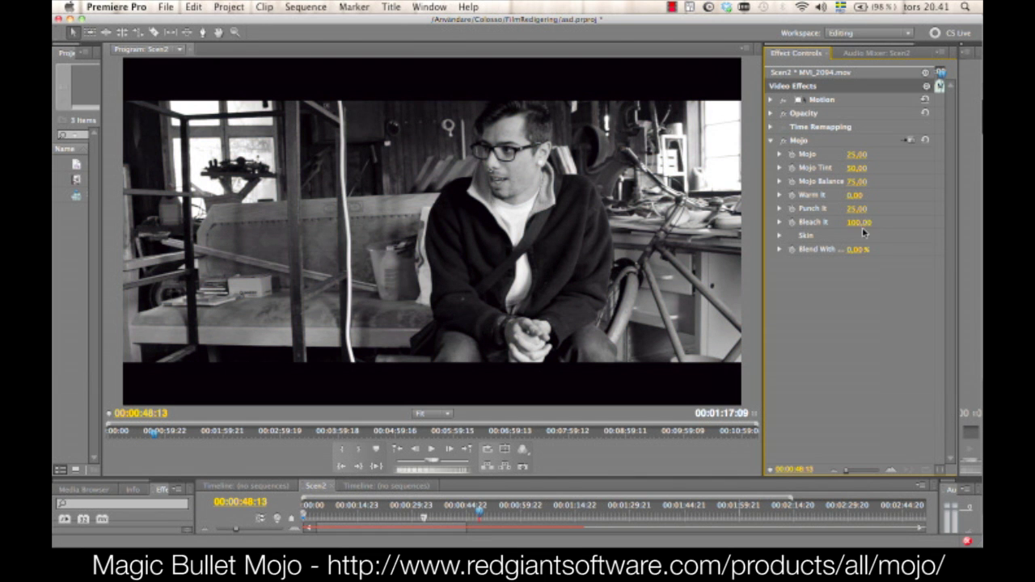
left_click_drag(863, 229, 780, 237)
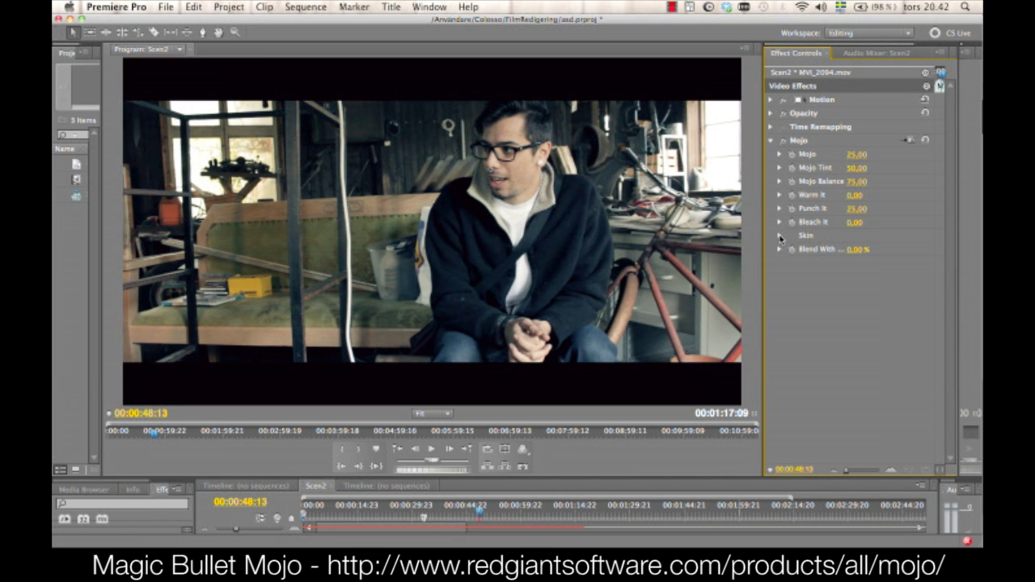
- Expand Mojo's Skin settings, try out Skin Color, and collapse the group again
left_click(781, 235)
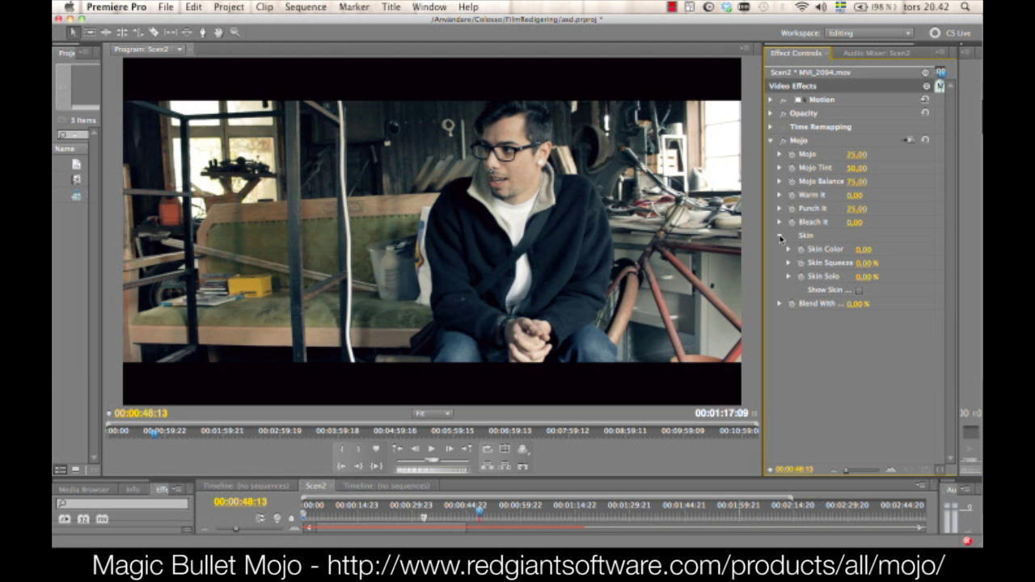
left_click_drag(862, 252, 873, 251)
left_click(781, 236)
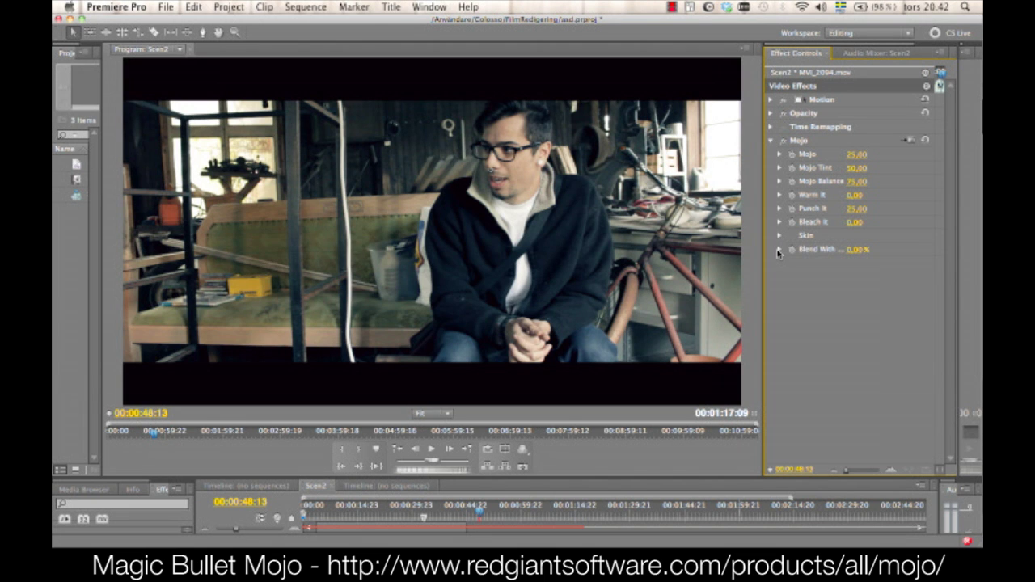
- Try blending the original footage into a strong grade with Mojo 91 and Mojo Balance 110, and reset the effect
left_click_drag(856, 155, 864, 183)
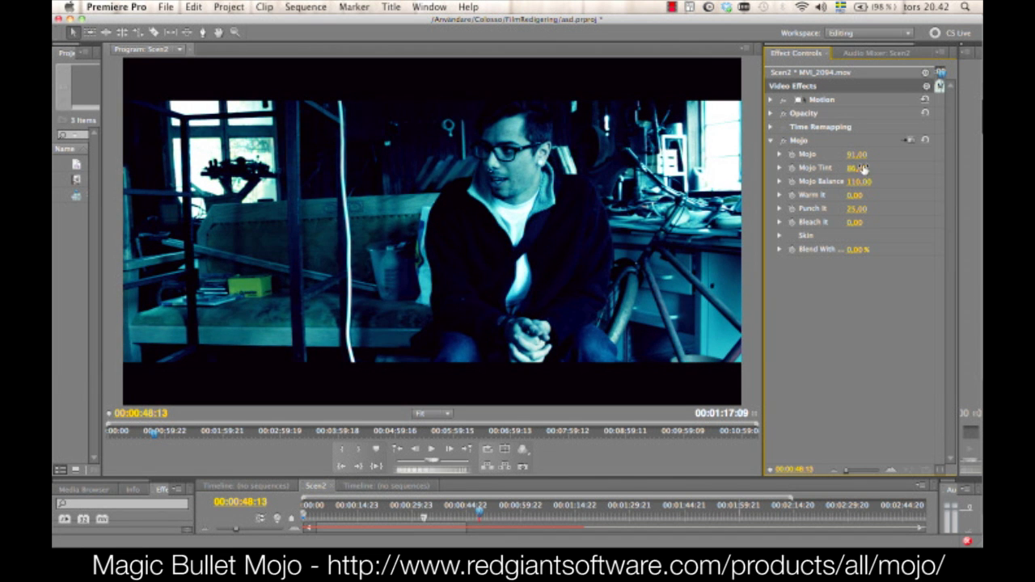
left_click_drag(853, 247, 851, 253)
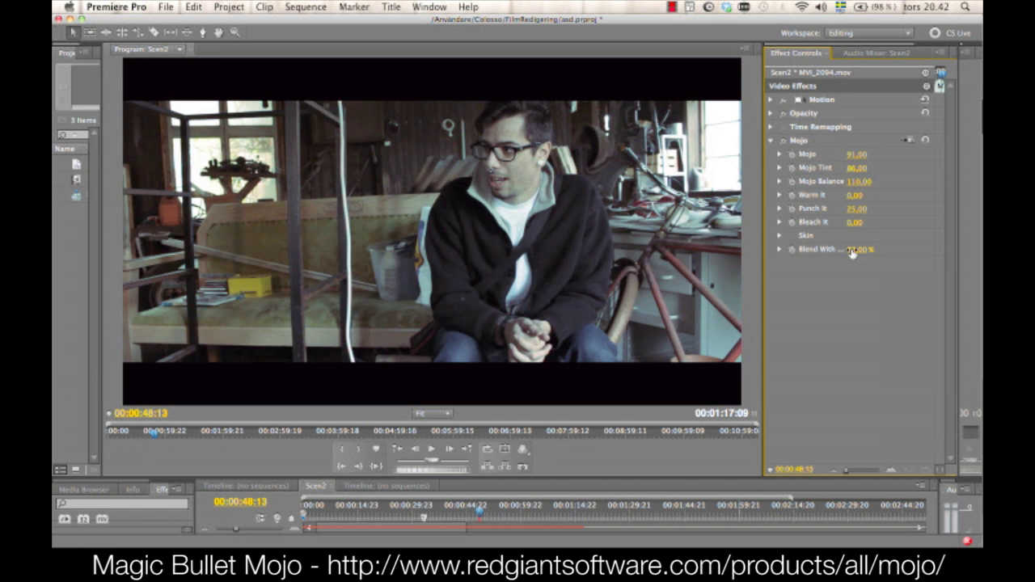
left_click(928, 141)
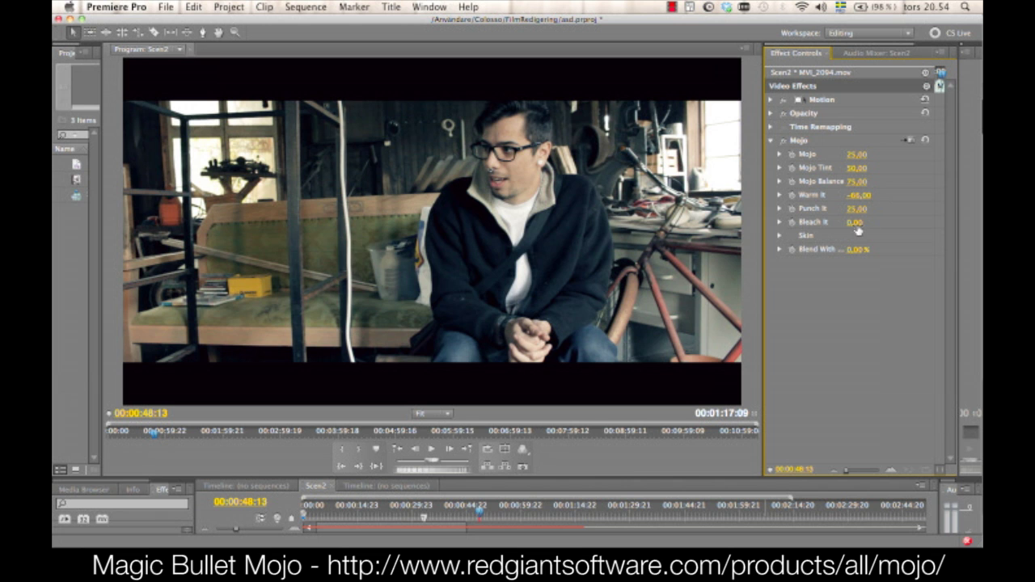
- Try a cold, bleached look with Bleach It 51, Punch It 55 and Warm It -83, and reset the Mojo effect
left_click_drag(859, 232, 858, 231)
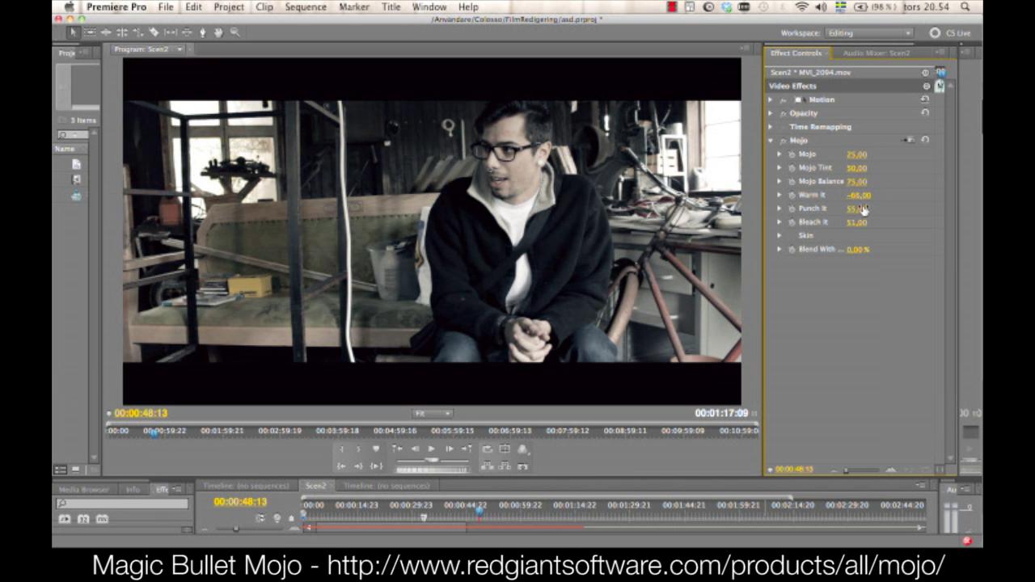
left_click_drag(859, 196, 864, 197)
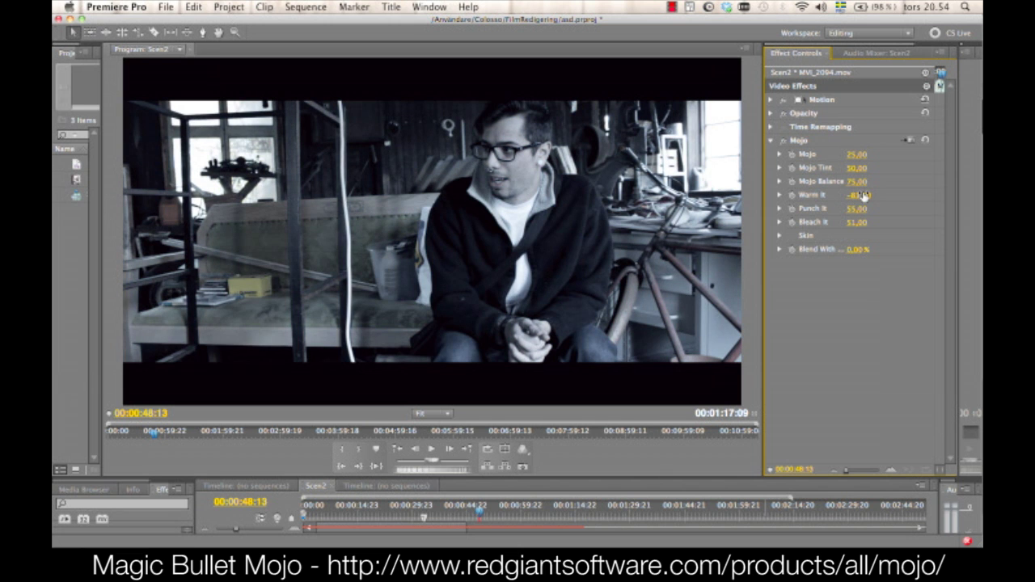
left_click(926, 141)
- Try a more saturated look with Bleach It at -57 and an adjusted Punch It, and reset the Mojo effect
left_click_drag(857, 226, 855, 227)
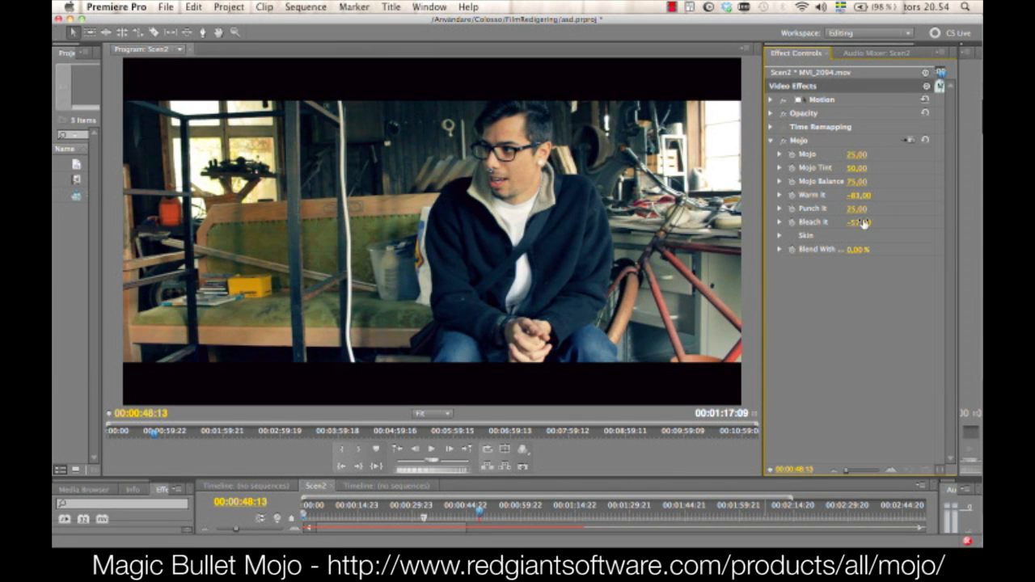
left_click_drag(857, 210, 865, 209)
left_click(926, 140)
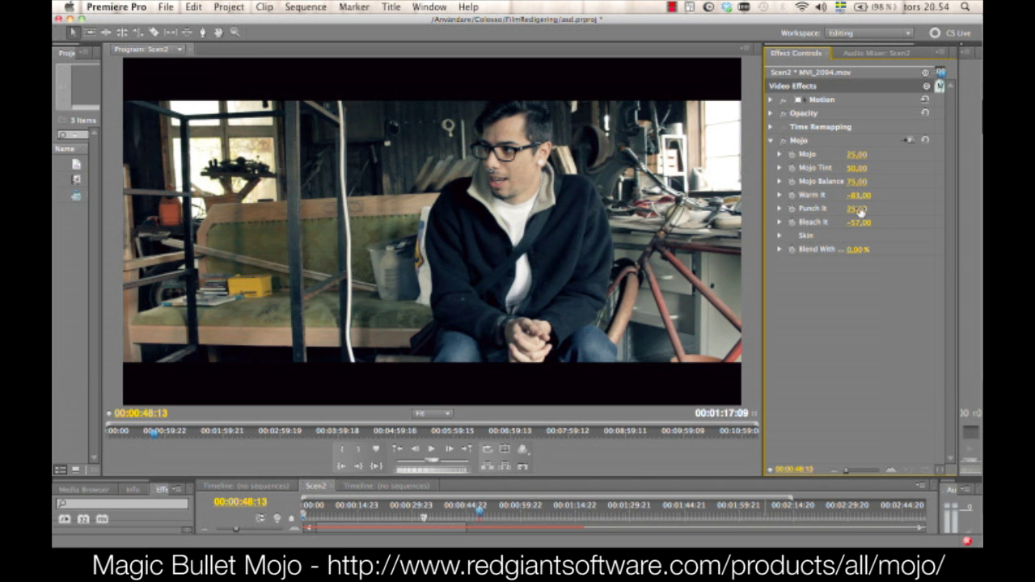
- Try a low-contrast look with Punch It -82 and warmer Warm It values, ending at 1, and reset the Mojo effect
left_click_drag(859, 210, 864, 209)
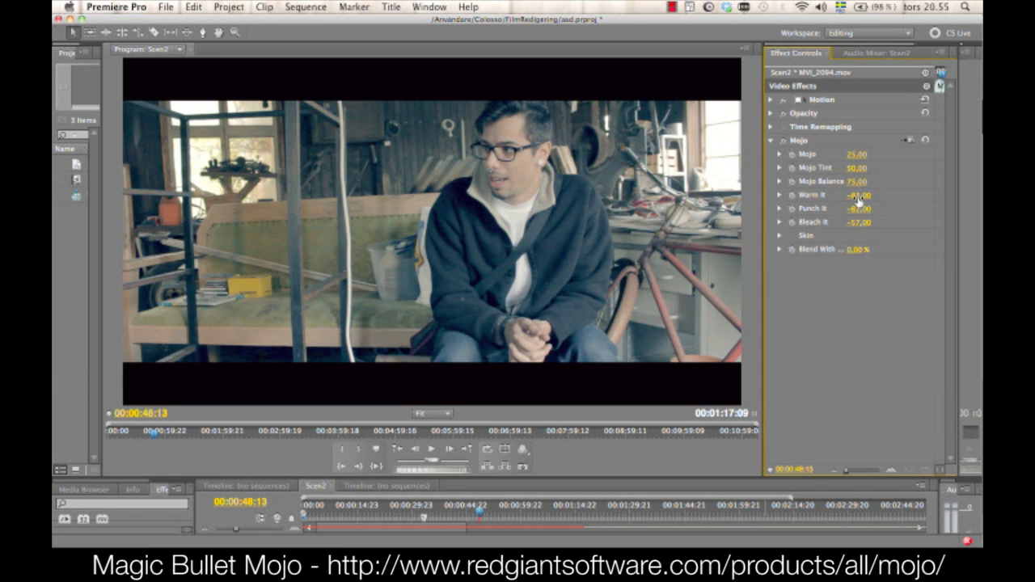
left_click_drag(858, 200, 858, 200)
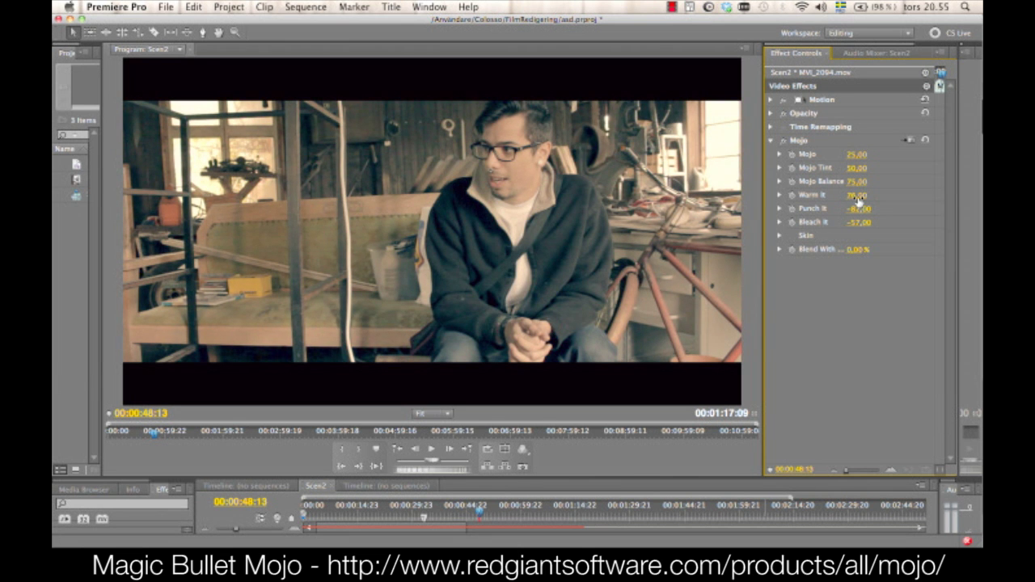
left_click_drag(859, 202, 845, 202)
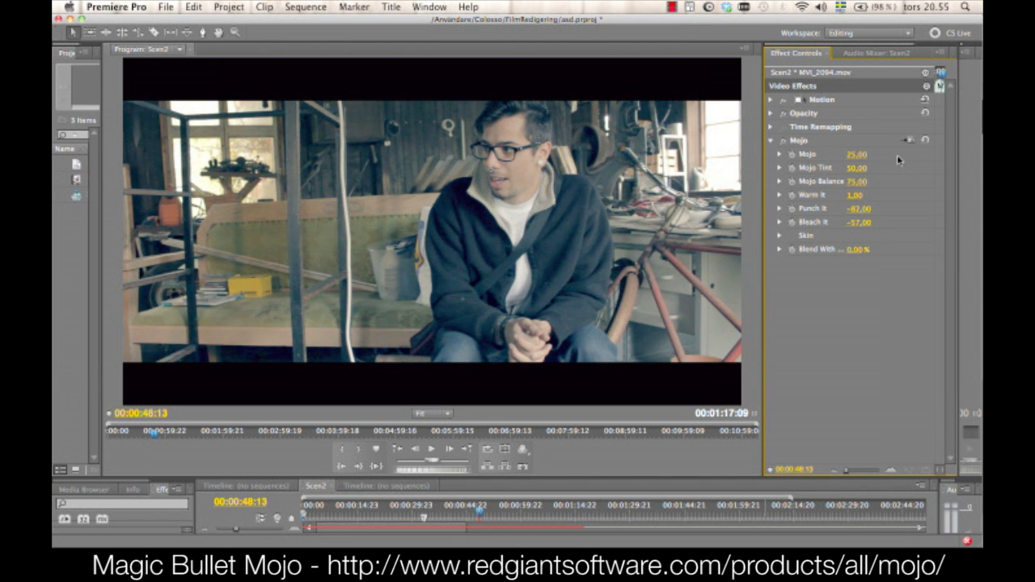
left_click(926, 140)
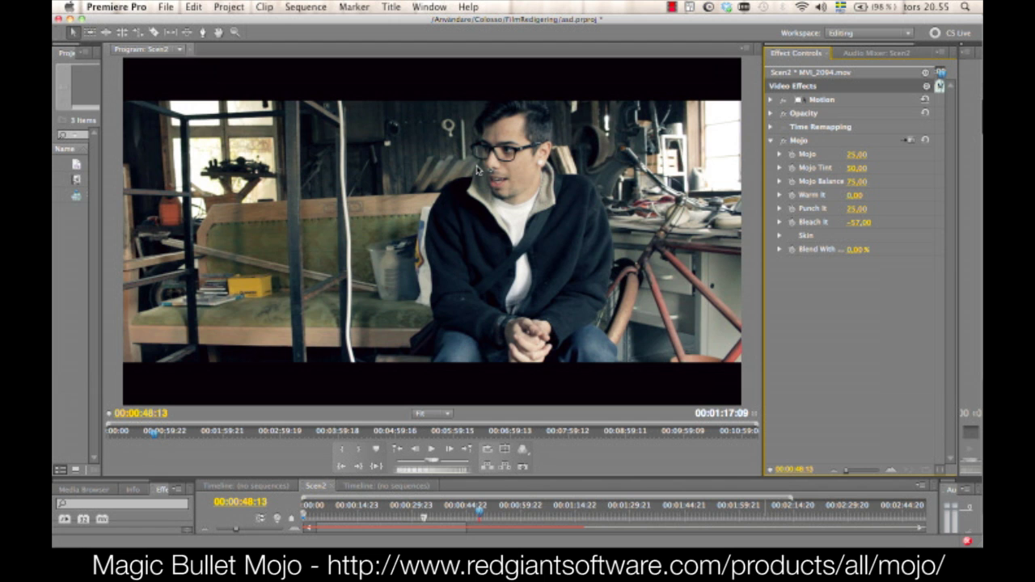
- Inspect the graded face at 100% magnification in the program preview, and return the preview to Fit
key("z")
left_click(492, 122)
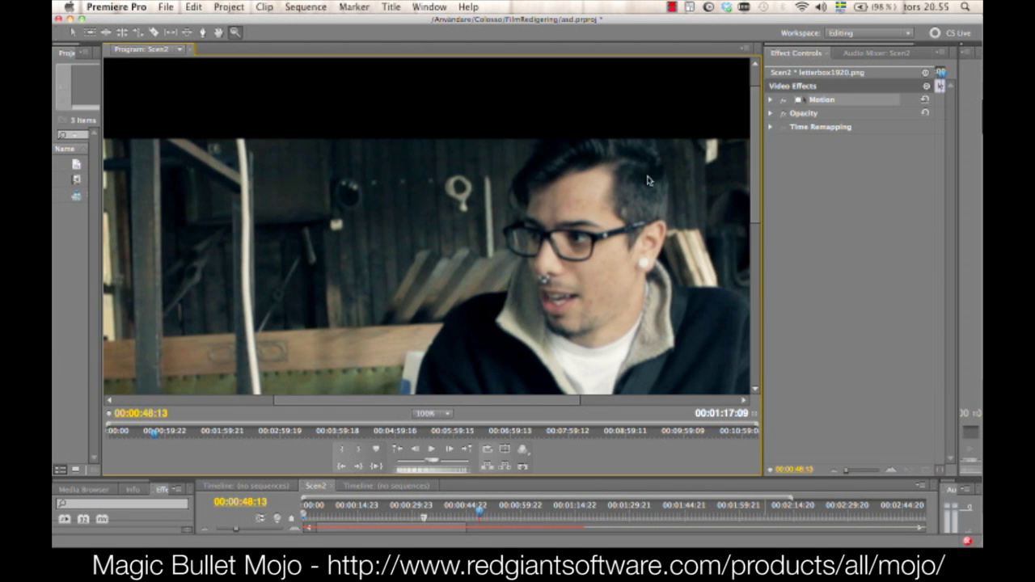
left_click_drag(757, 174, 759, 191)
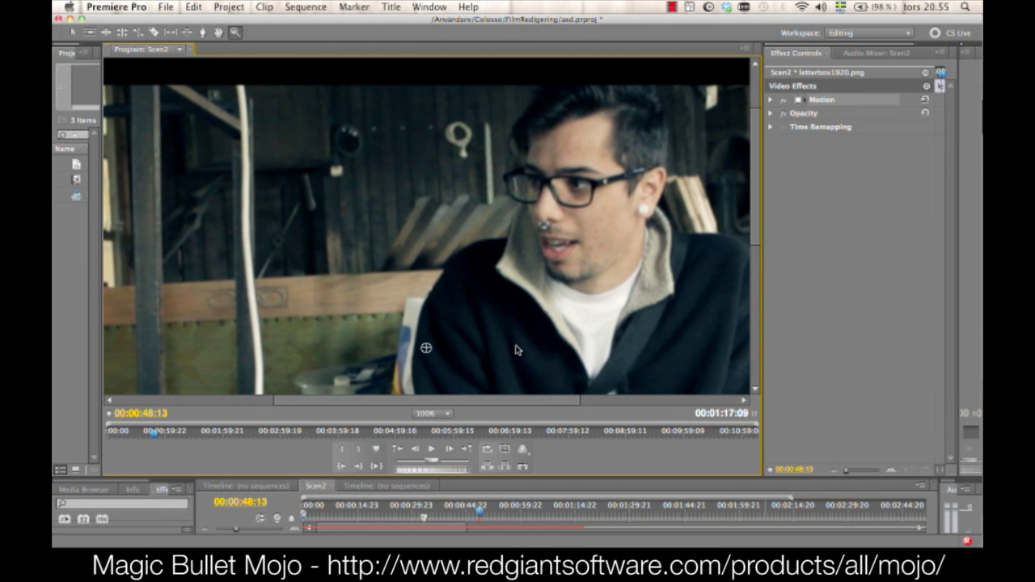
left_click(440, 415)
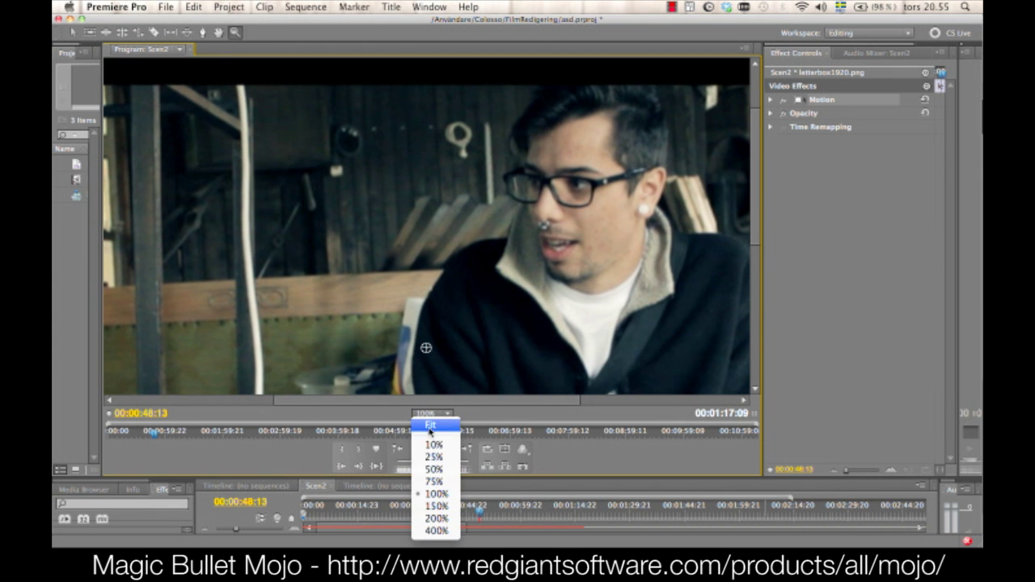
left_click(430, 427)
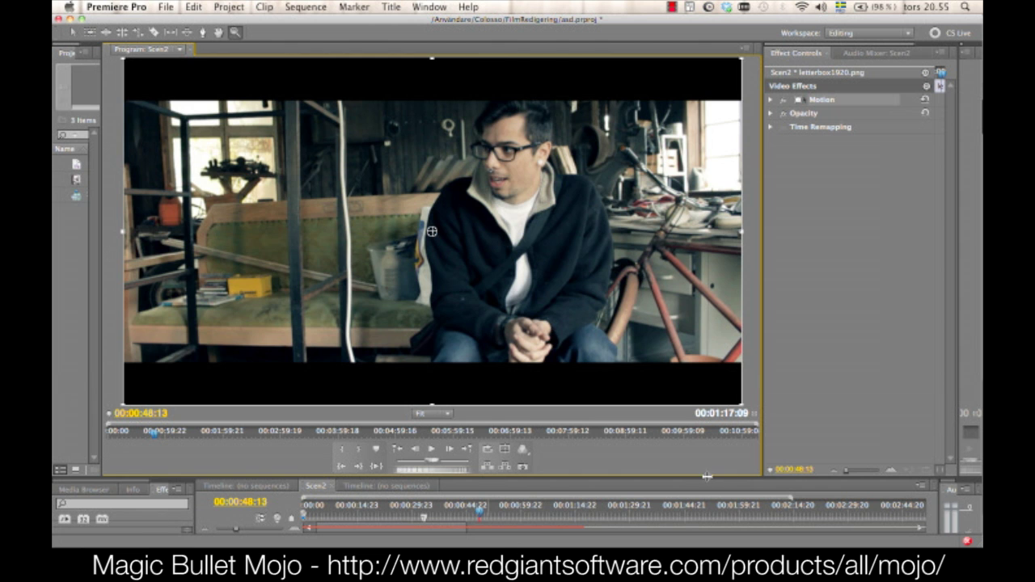
- Enlarge the timeline area and select the MVI_2094.mov clip on Video 1 to bring back its Mojo settings
left_click_drag(944, 477, 945, 428)
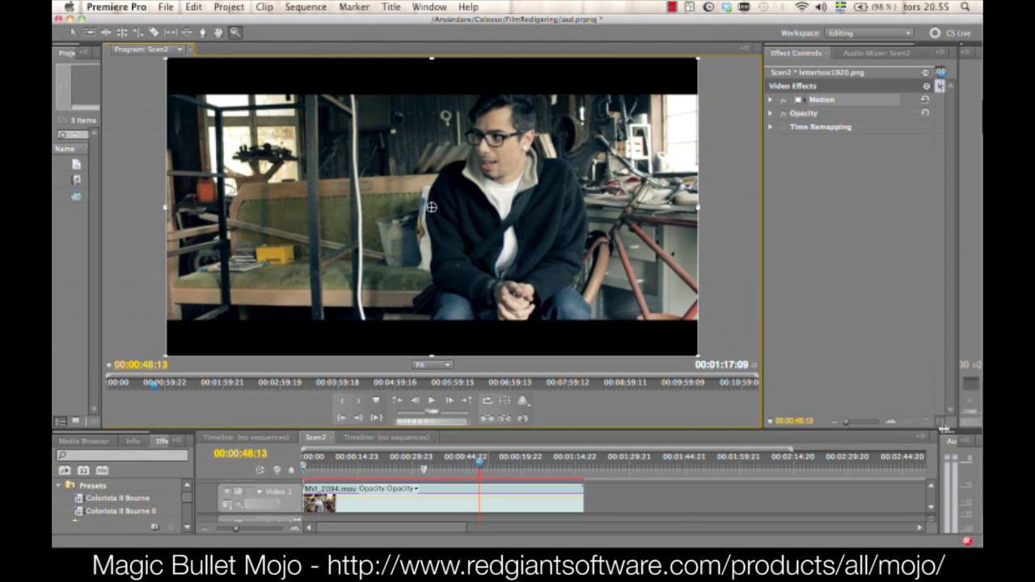
left_click(536, 492)
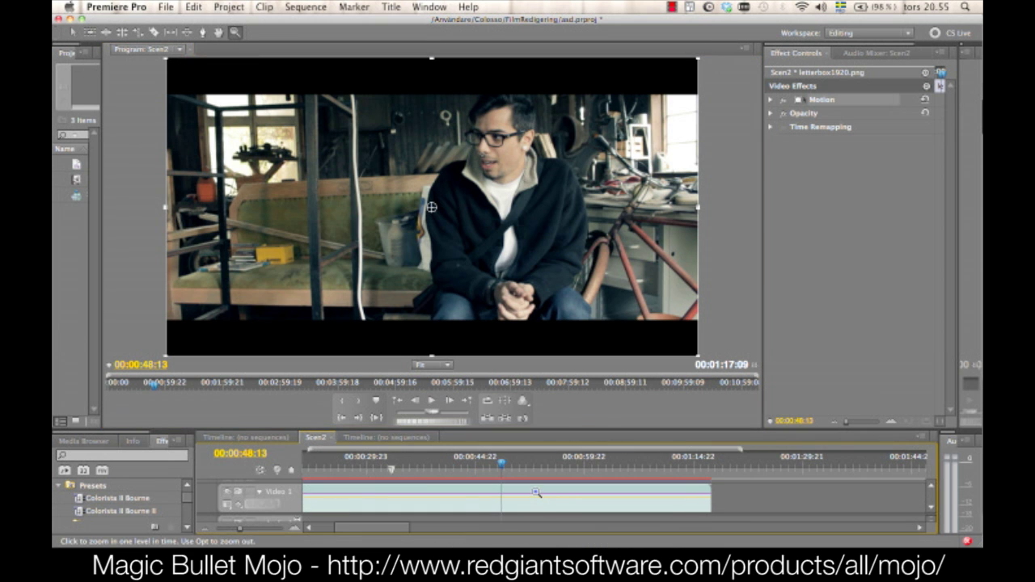
key("v")
left_click(537, 493)
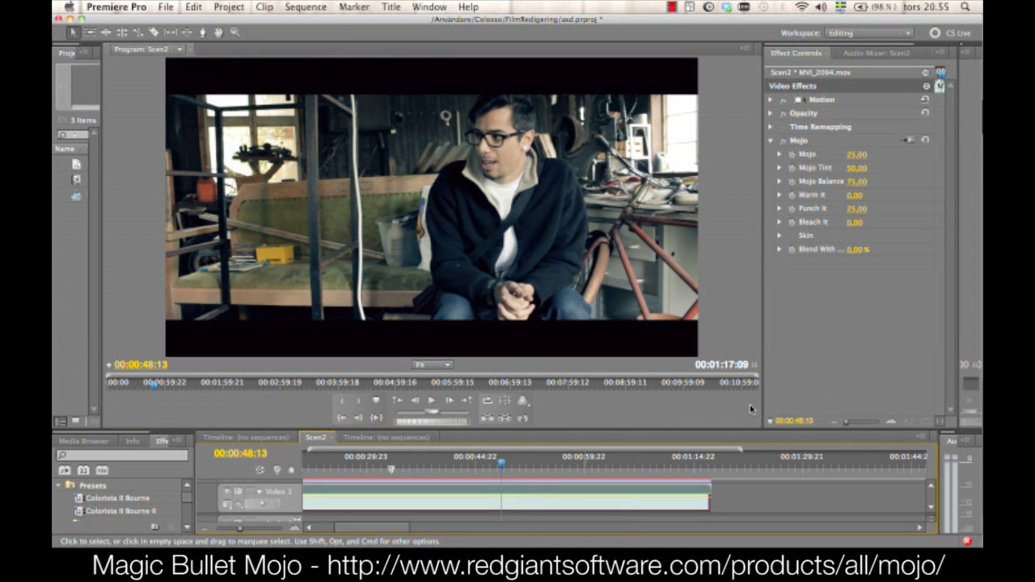